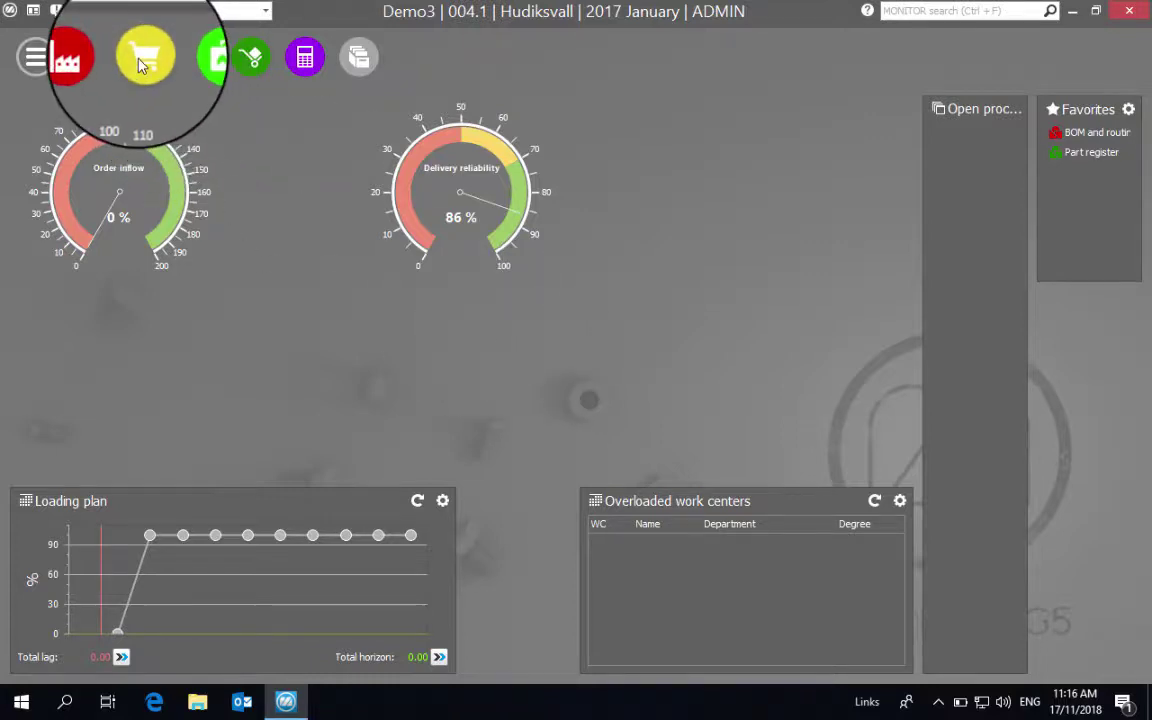
Step: From logistics Parts, open Price import with import type Supplier price
click(253, 60)
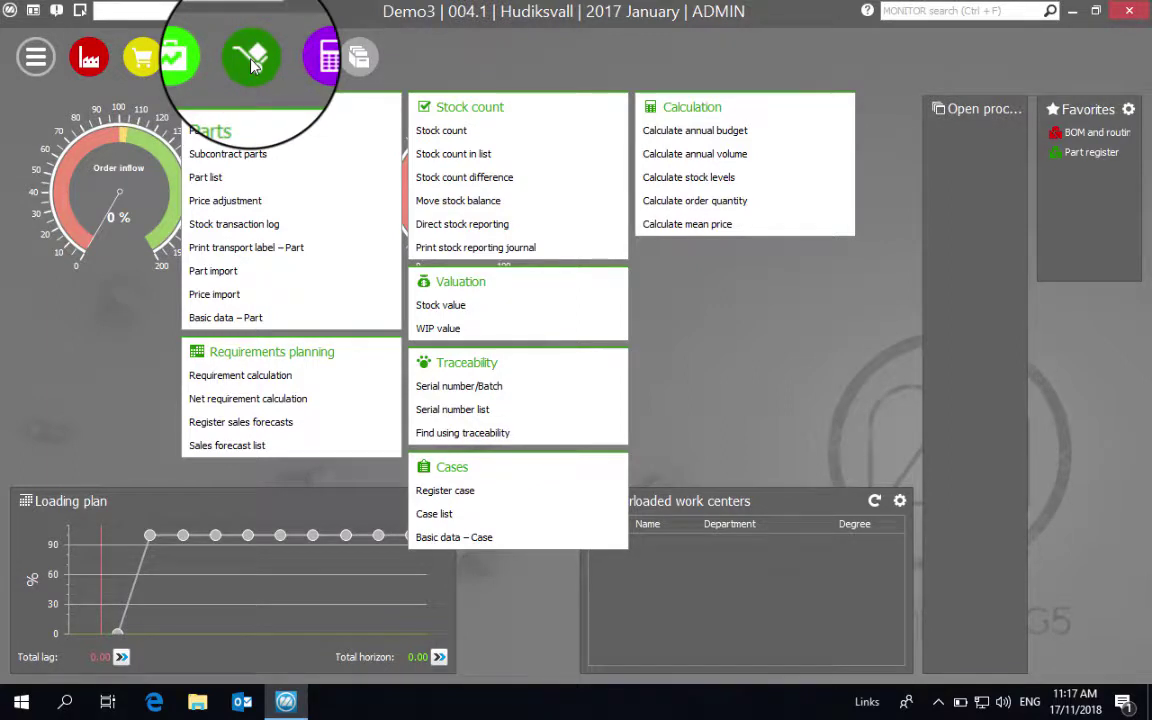
click(226, 296)
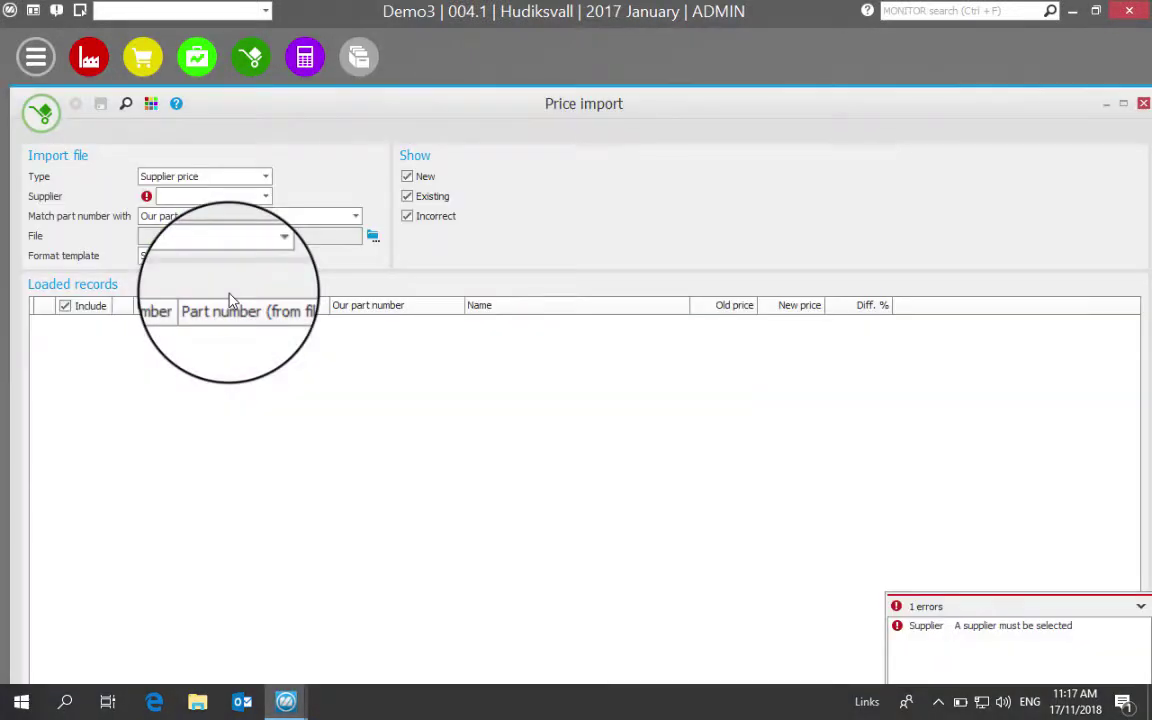
click(267, 178)
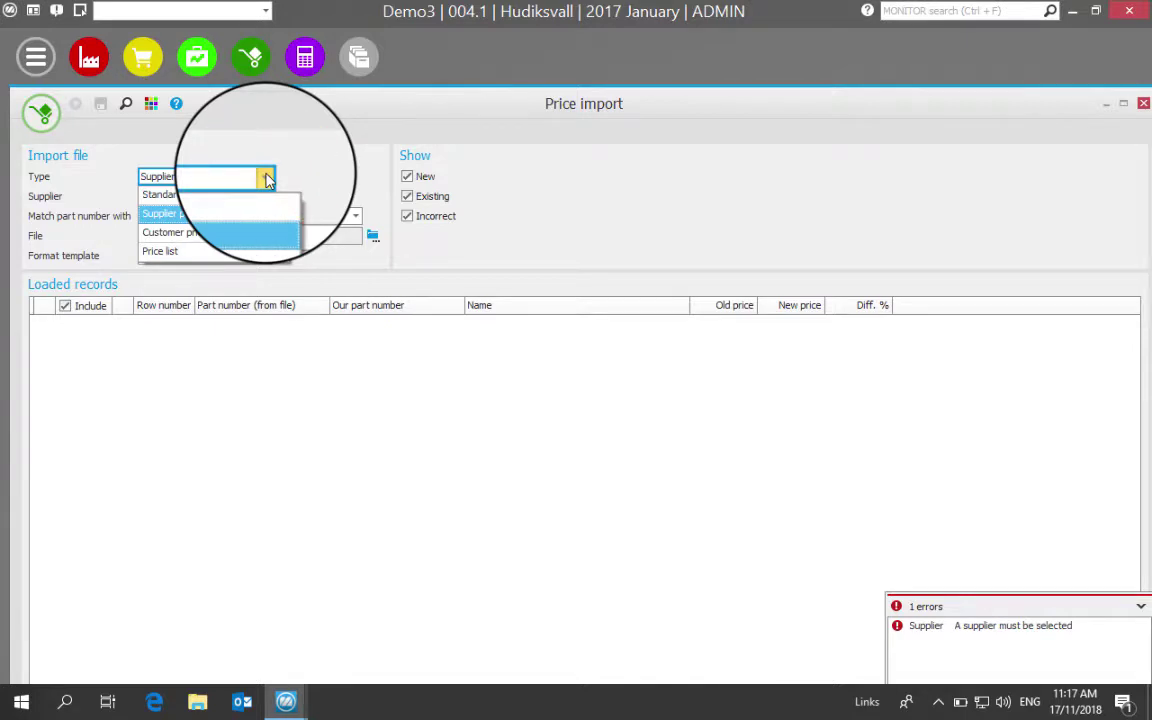
click(226, 220)
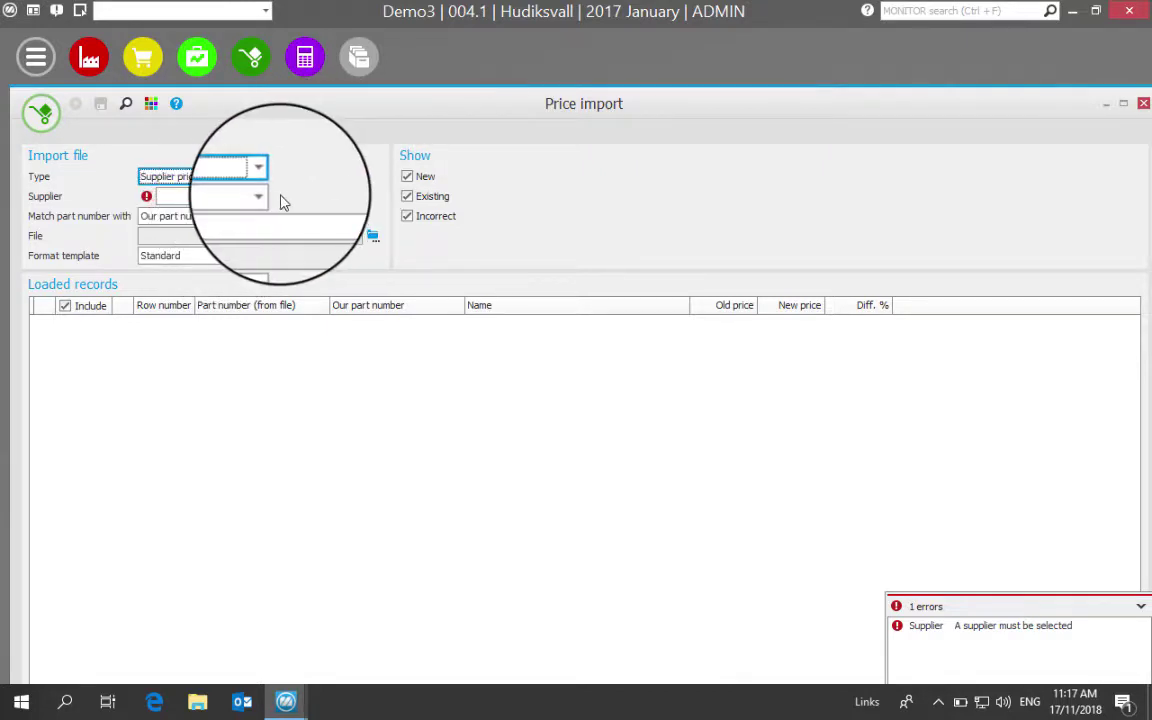
Step: Check the supplier list without picking one, collapse the error summary, and maximise Price import
click(267, 199)
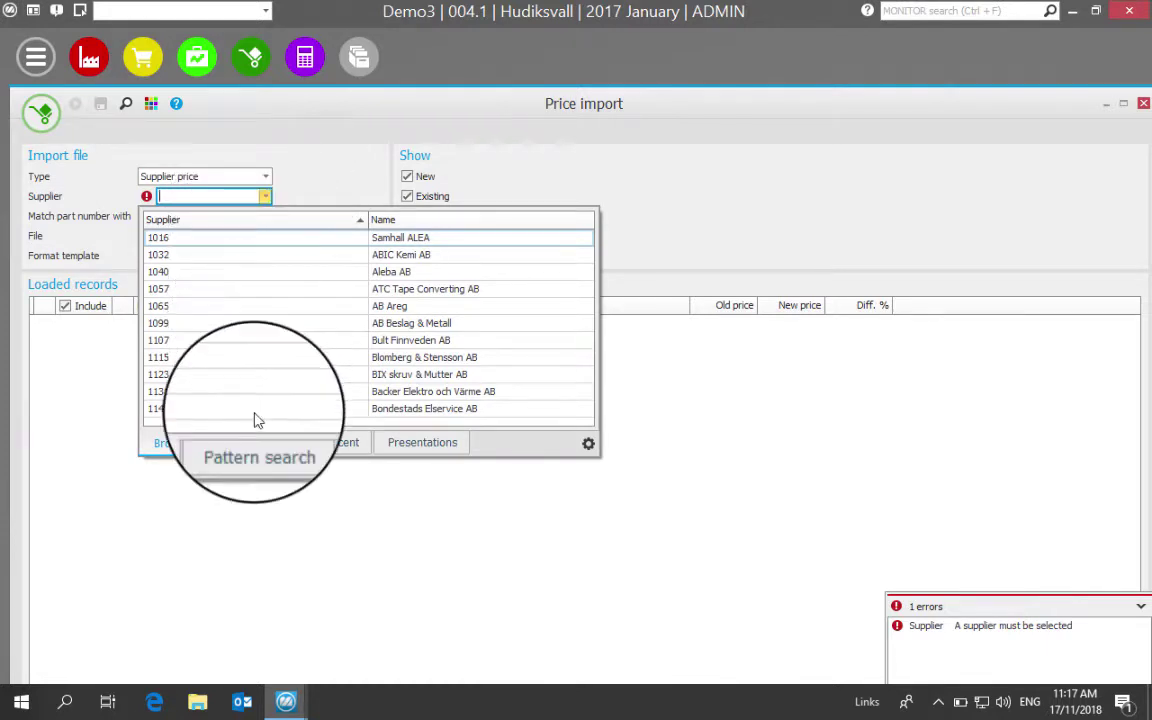
click(293, 537)
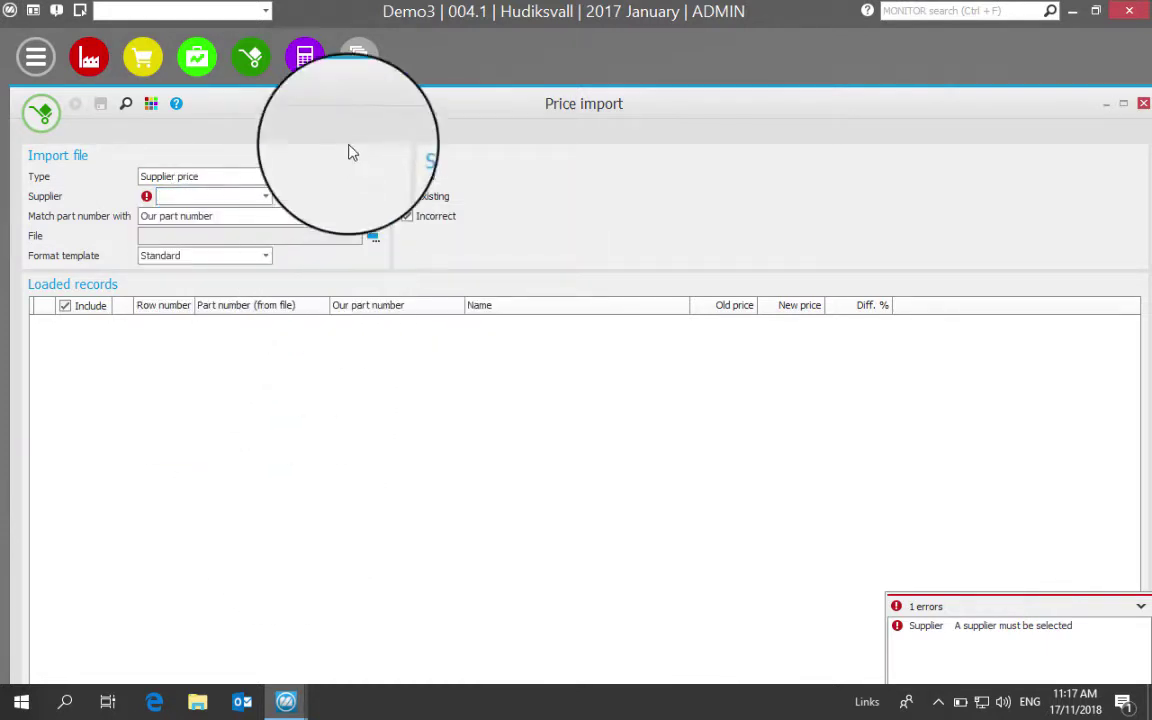
drag(352, 109, 347, 89)
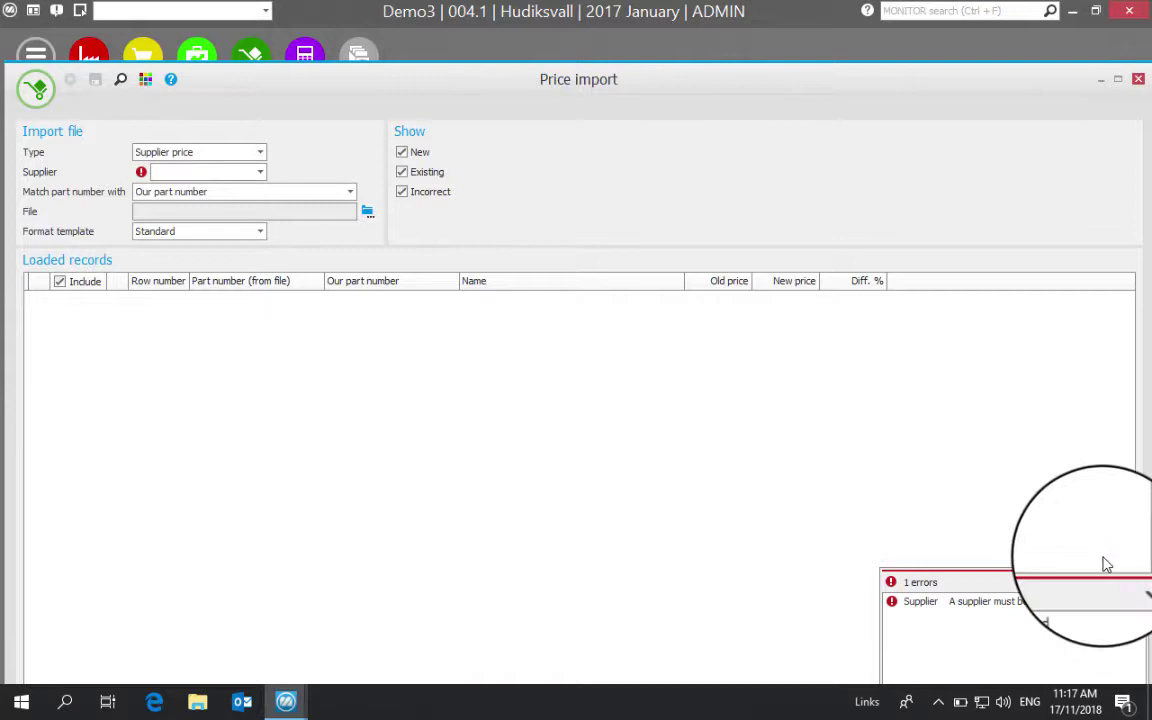
click(1136, 583)
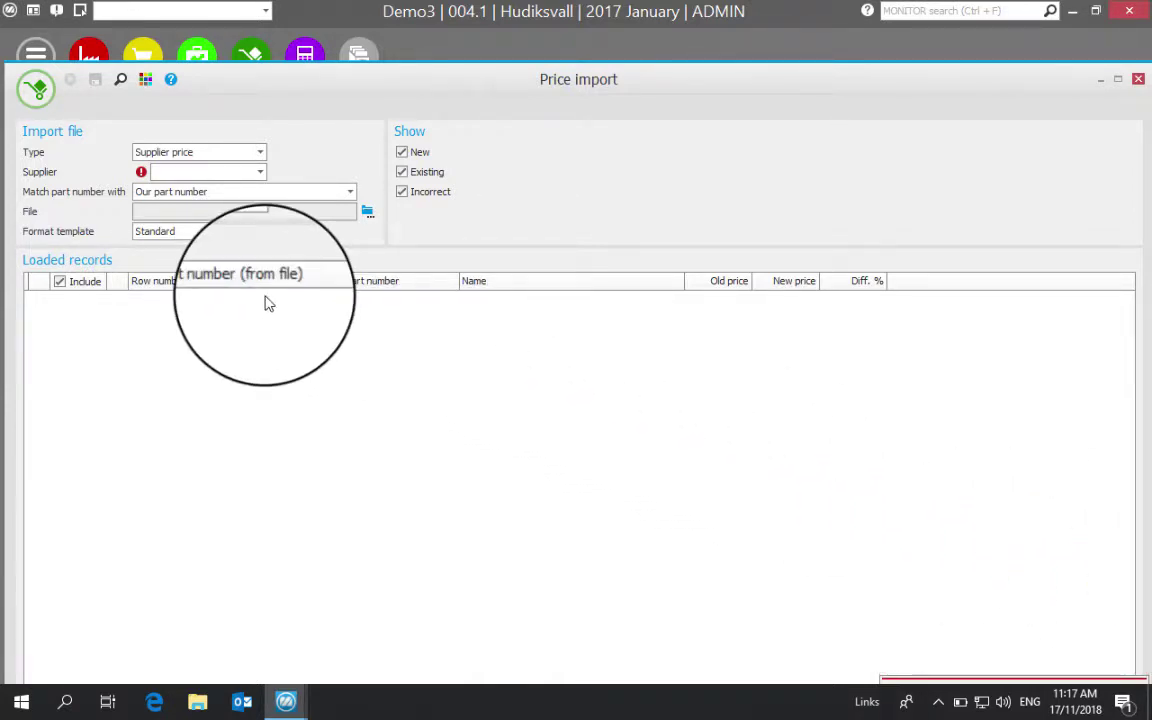
double_click(499, 87)
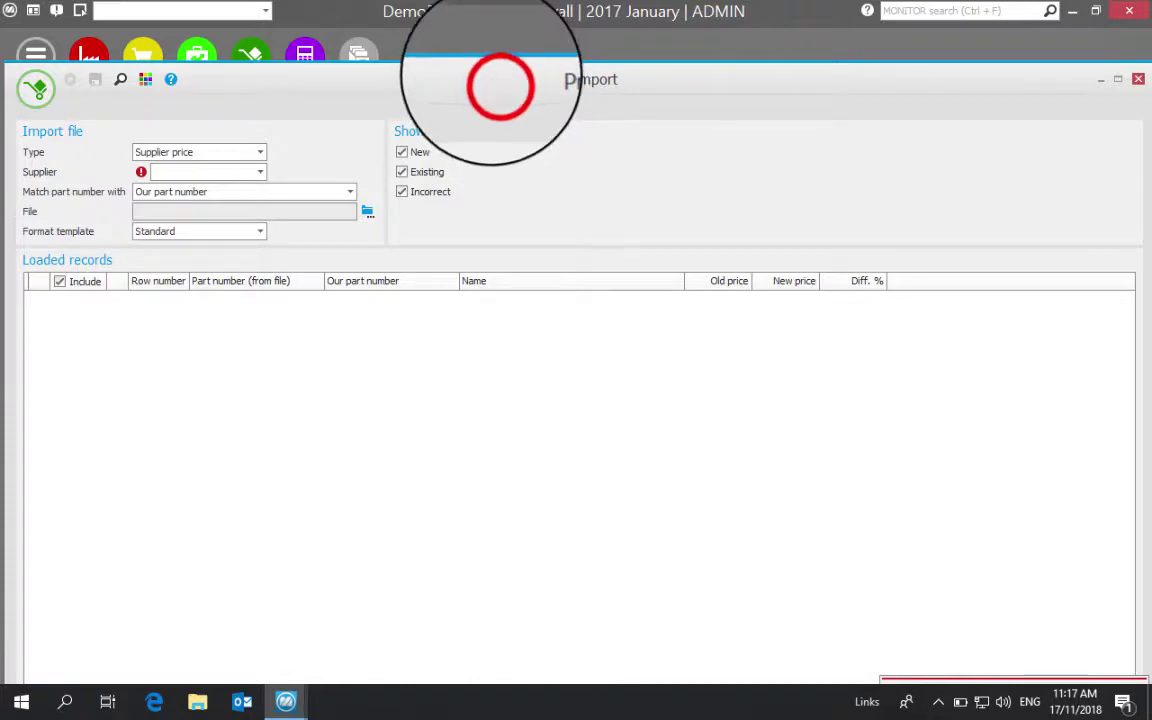
Step: Close Price import, open Parts > Price adjustment, and collapse the Part criteria group
click(1124, 60)
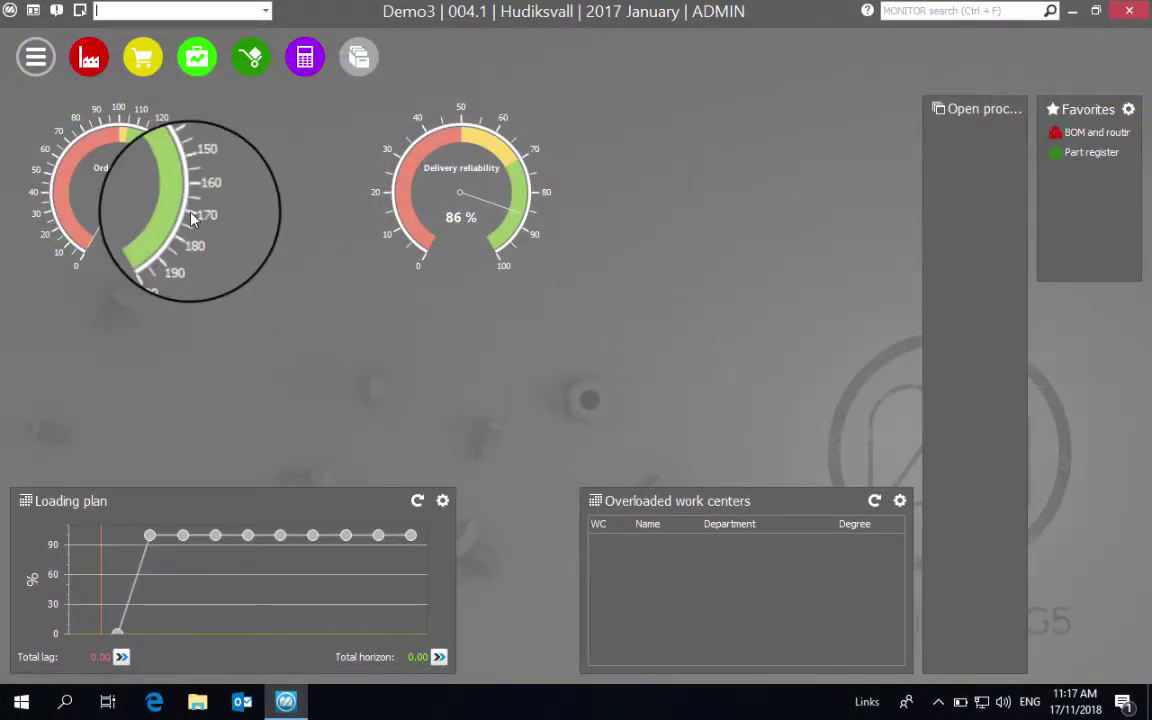
click(250, 57)
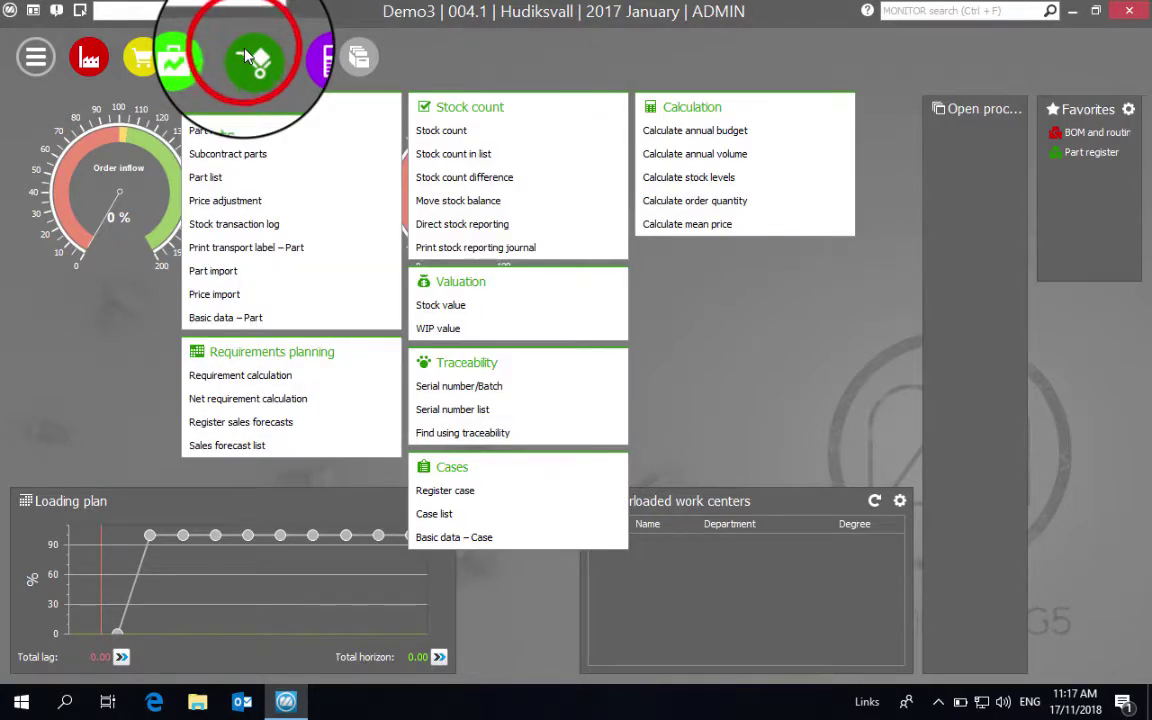
click(281, 204)
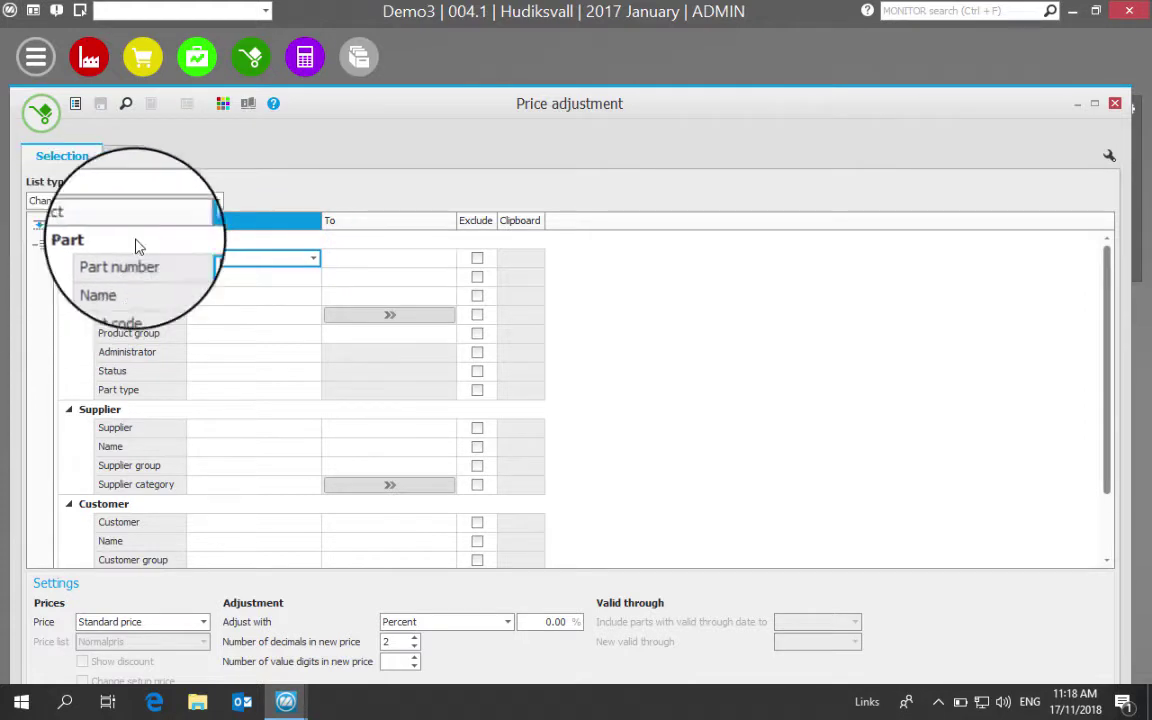
click(70, 243)
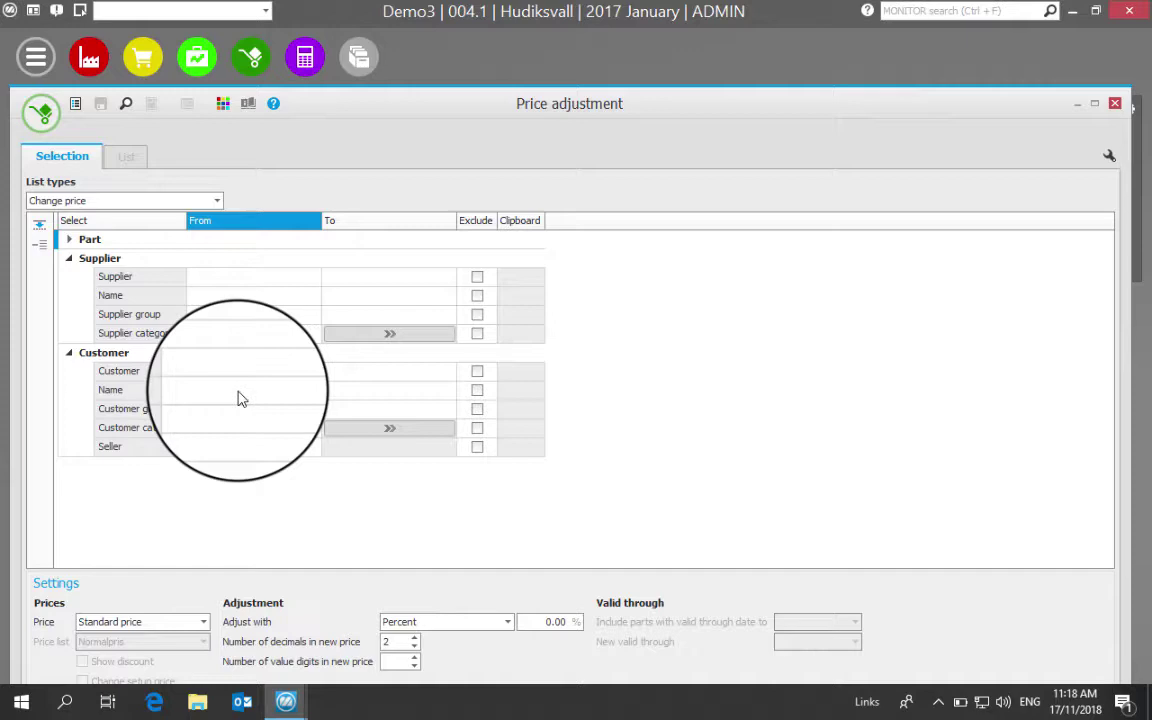
Step: Collapse the Customer criteria and set the Supplier range from 1016 to 1065
drag(486, 101, 487, 53)
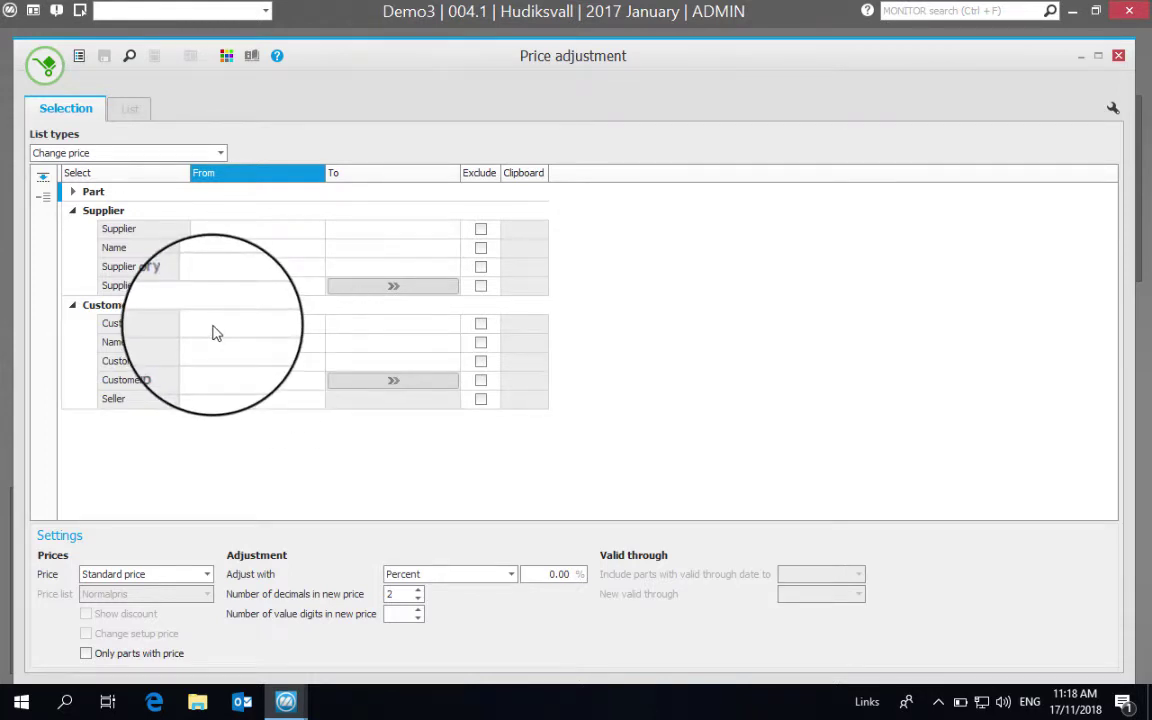
click(73, 310)
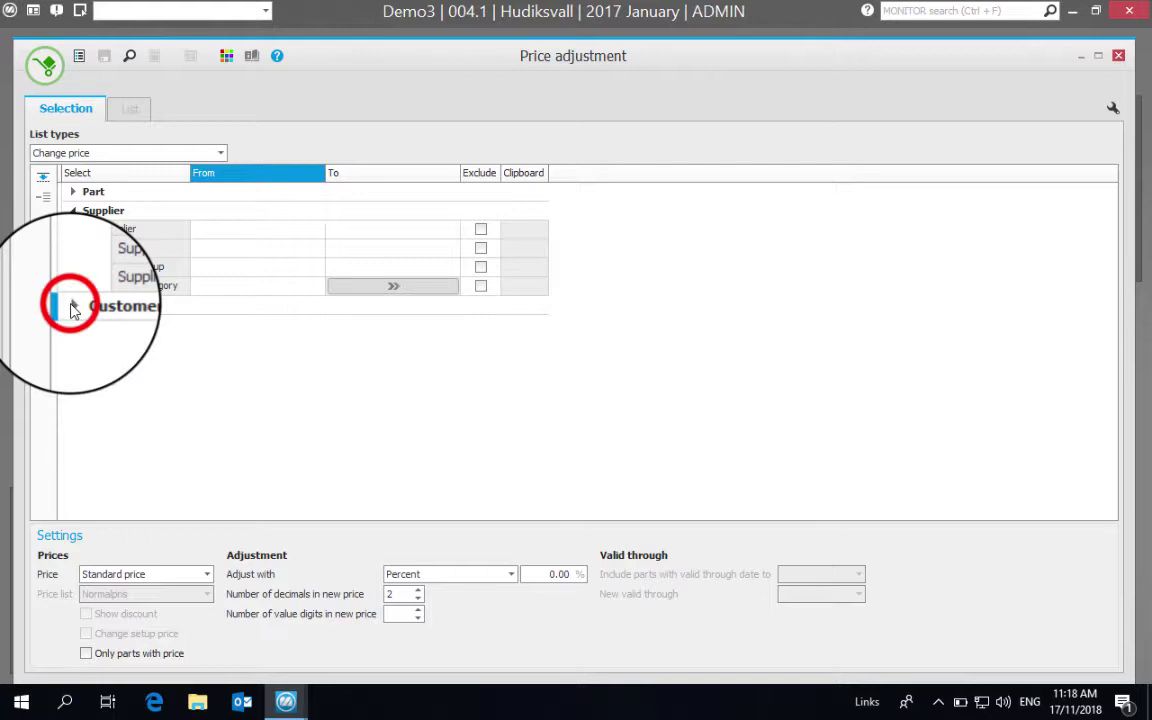
click(225, 230)
click(316, 231)
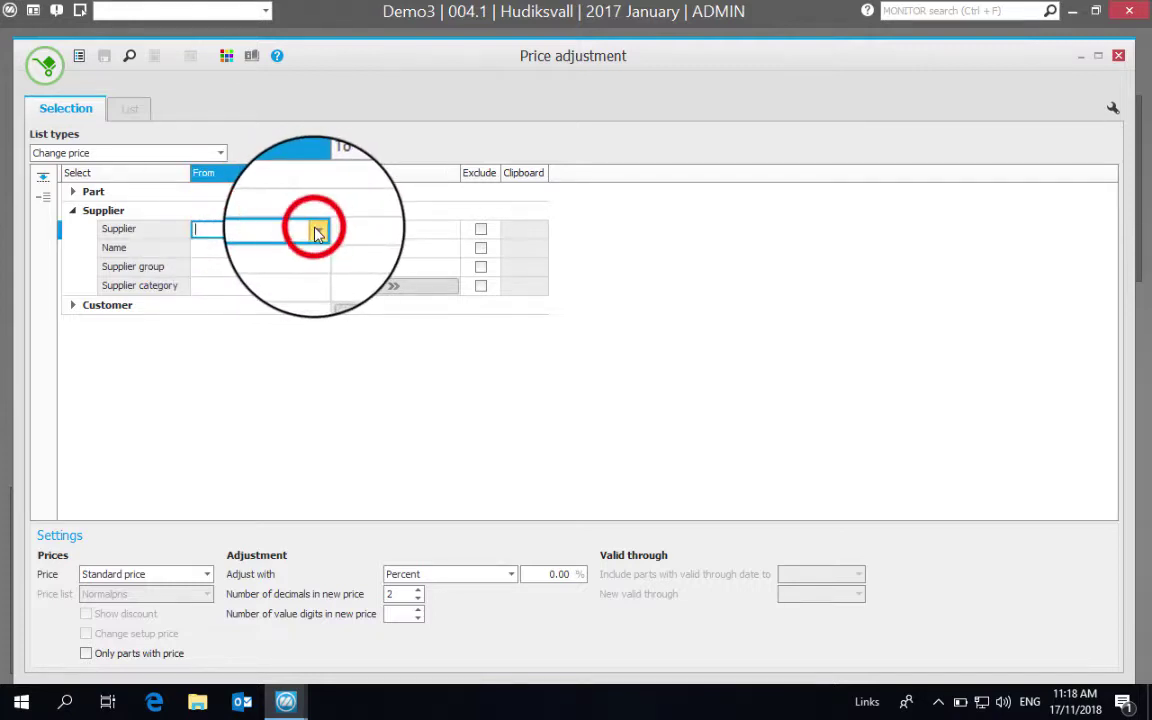
click(262, 277)
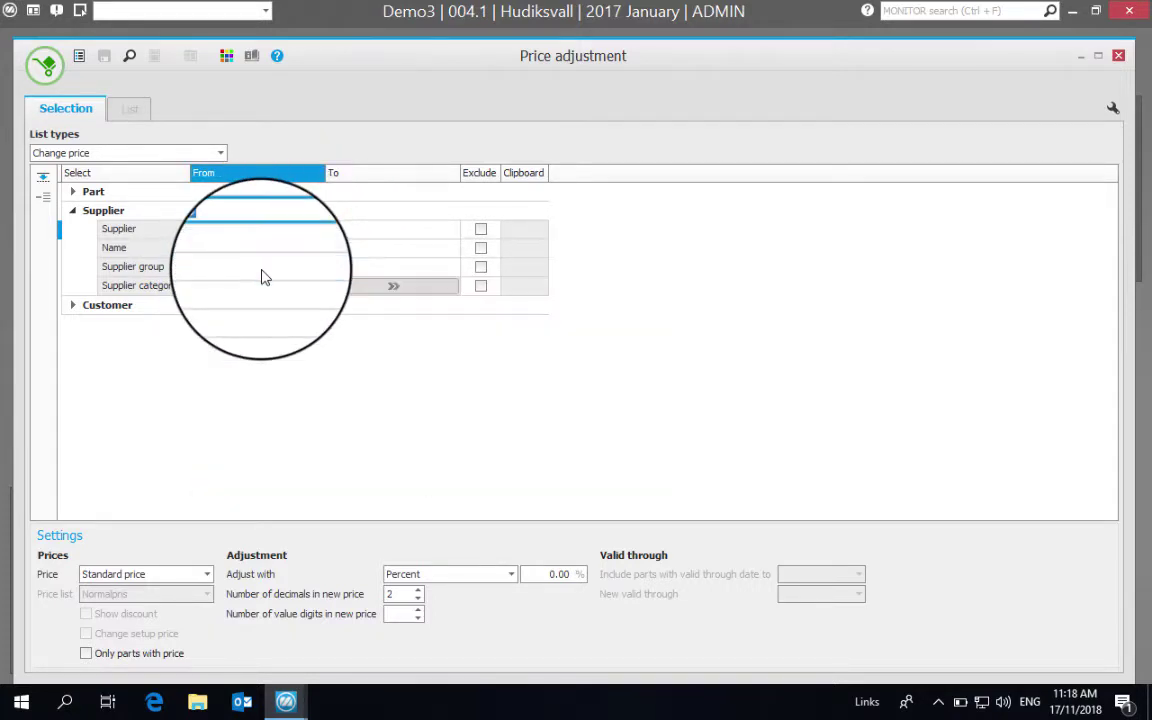
click(391, 231)
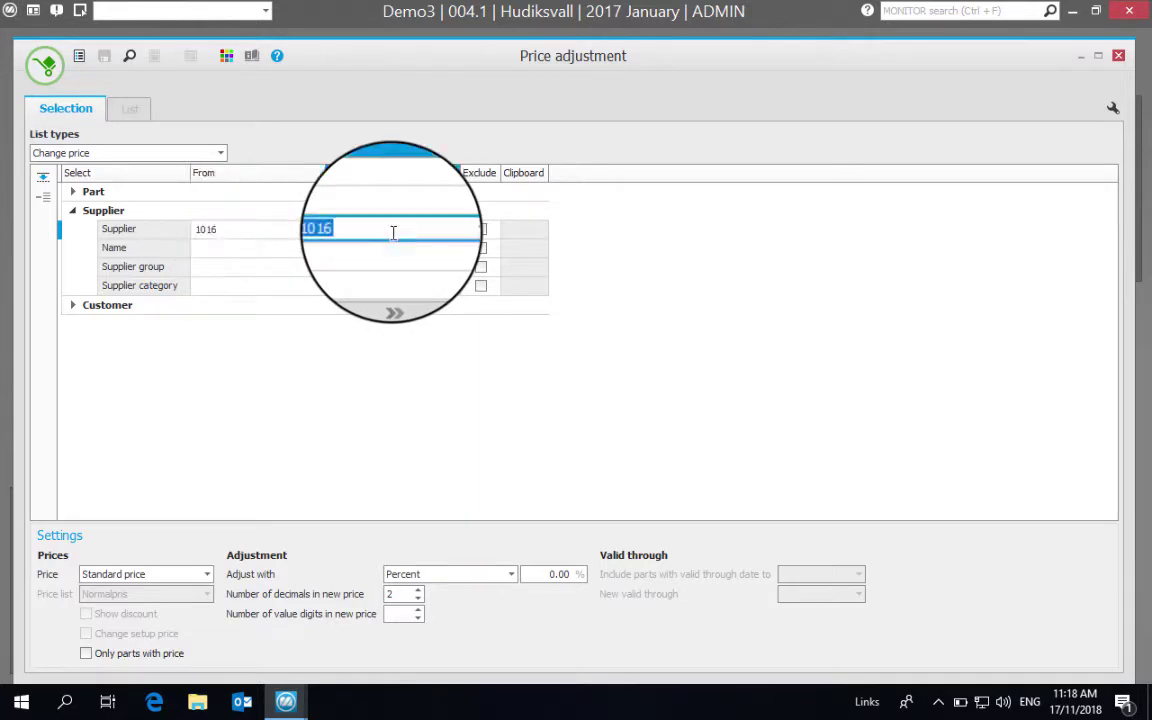
click(452, 230)
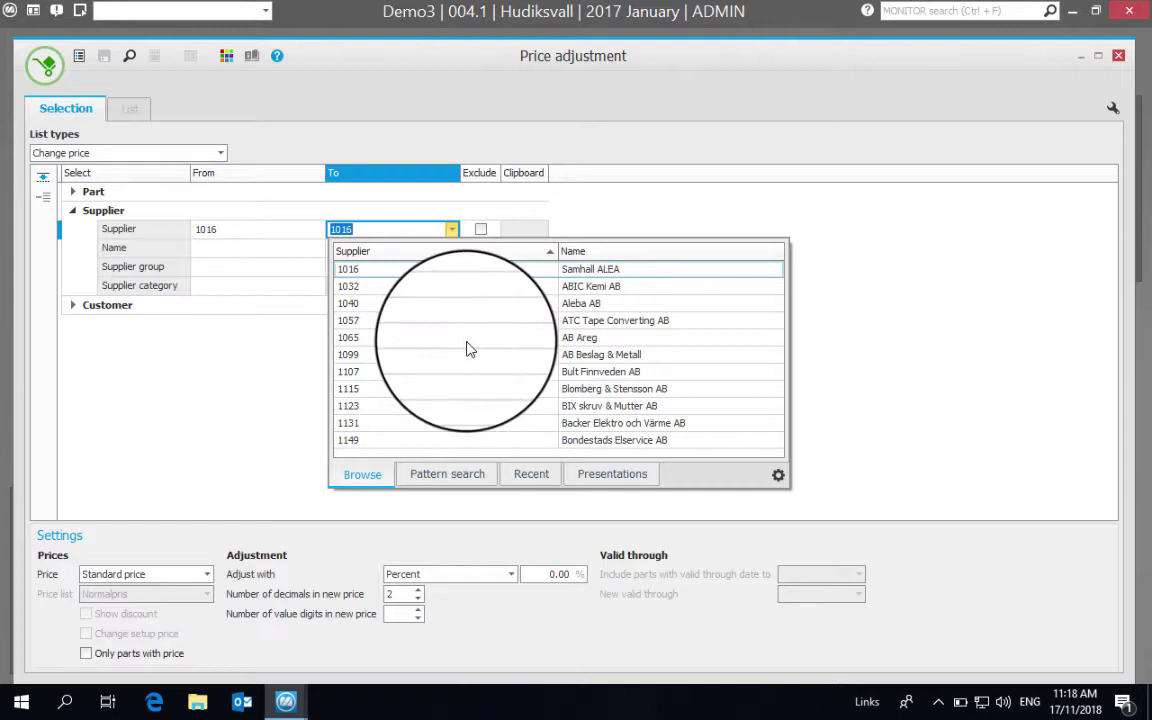
click(469, 340)
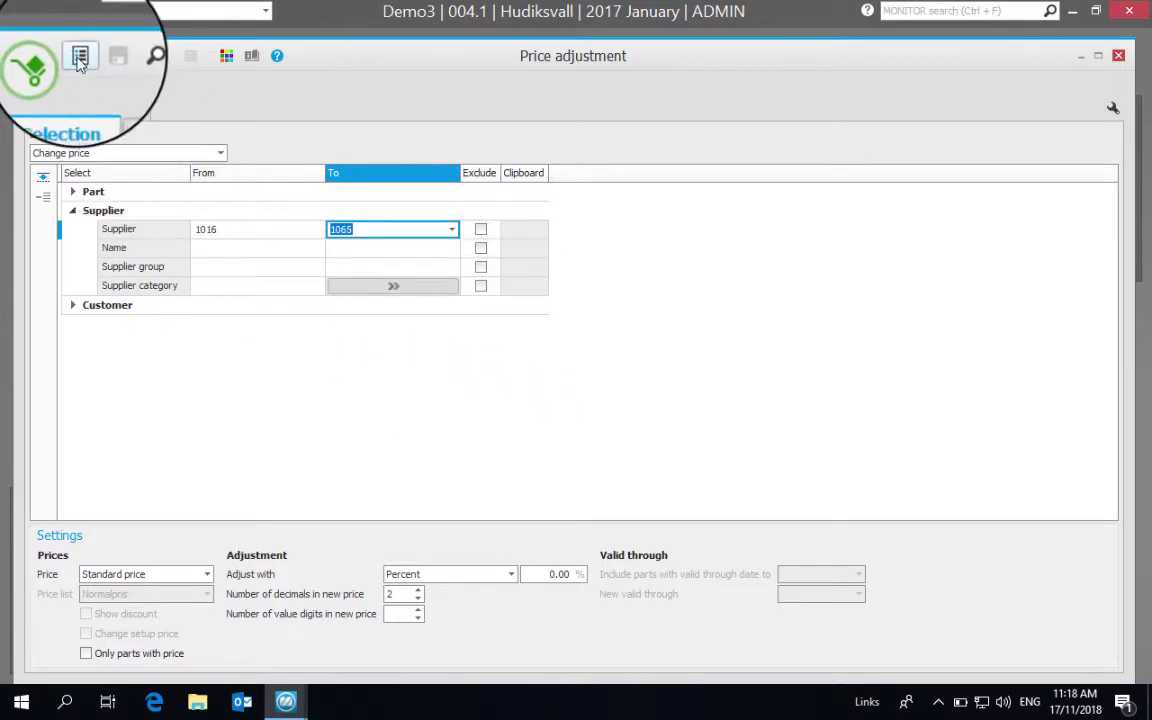
Step: Load the 41 parts, set HYSLA, TITAN's new price to 12.00, and save
click(80, 57)
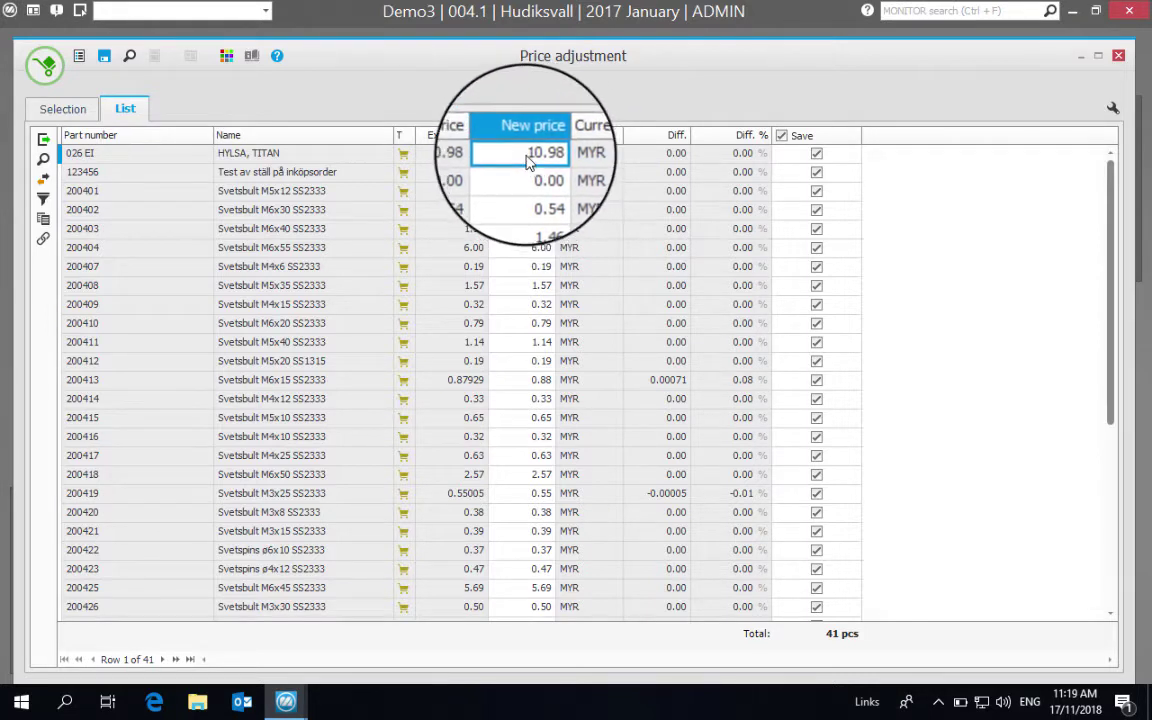
text(12)
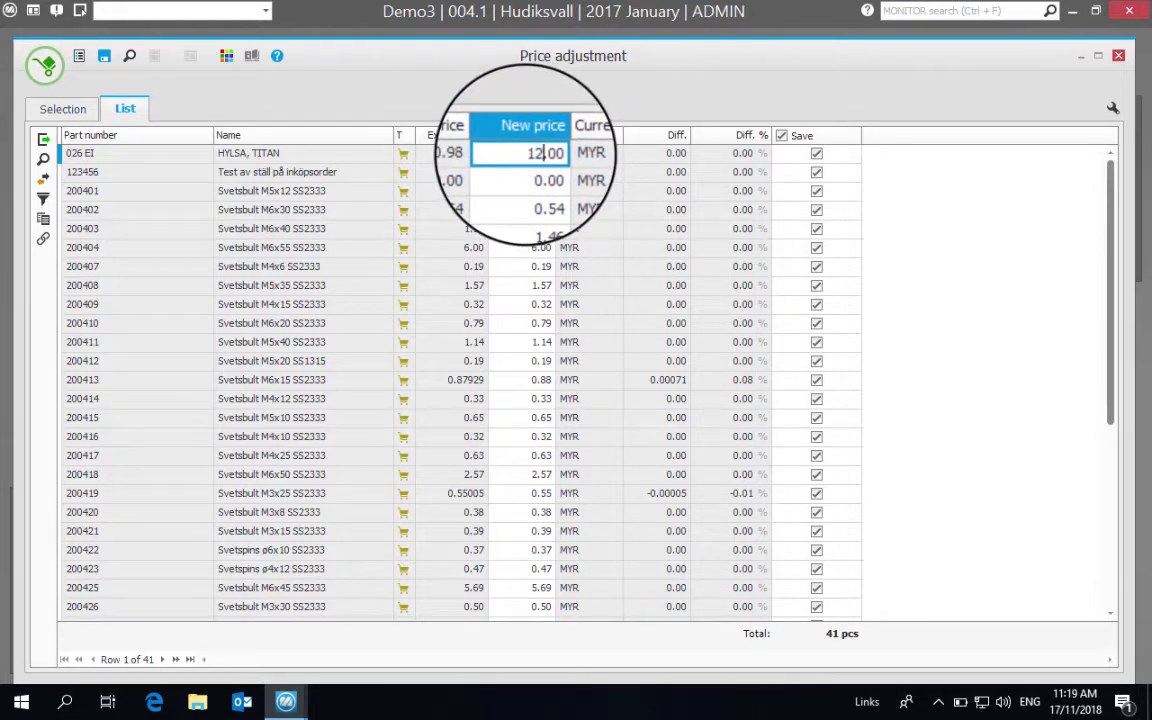
click(524, 176)
click(586, 154)
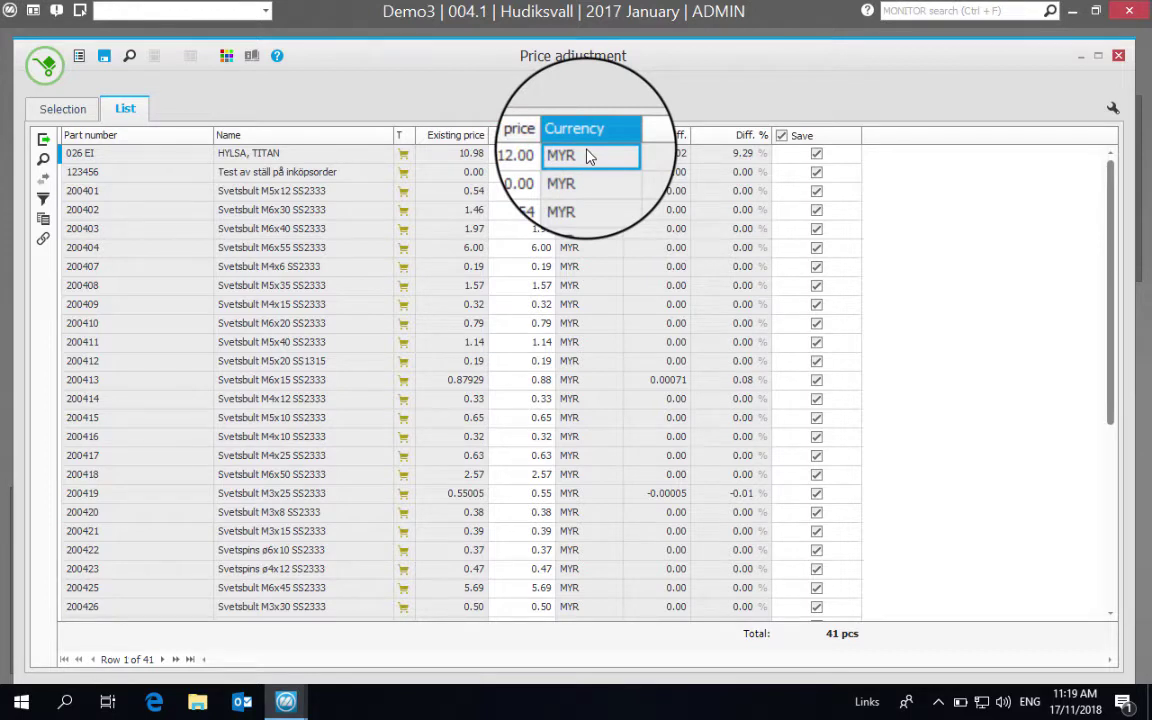
click(104, 56)
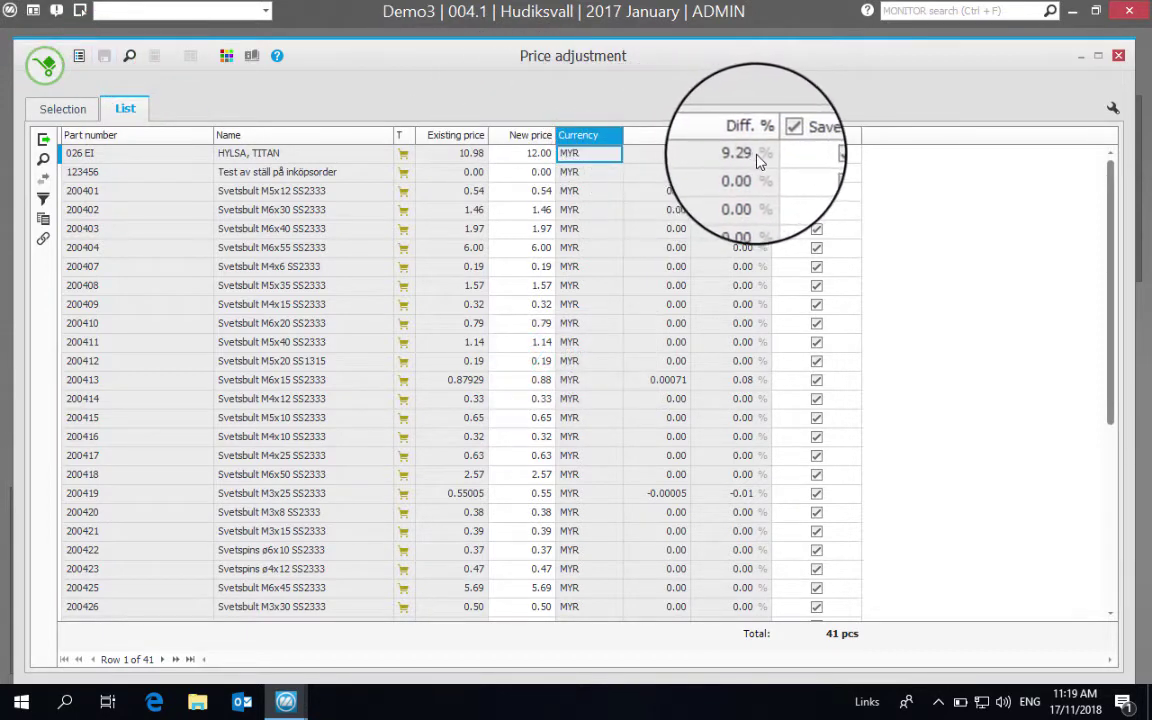
Step: Change HYSLA, TITAN's new price back to 10.98
click(532, 153)
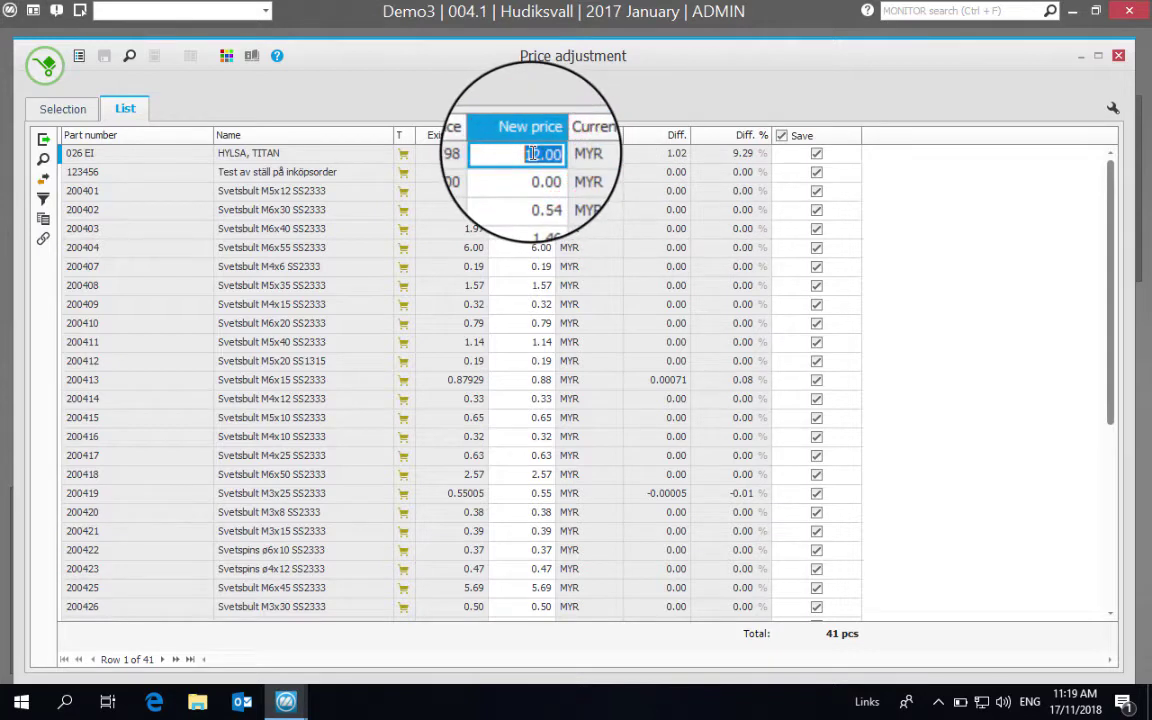
text(10.98)
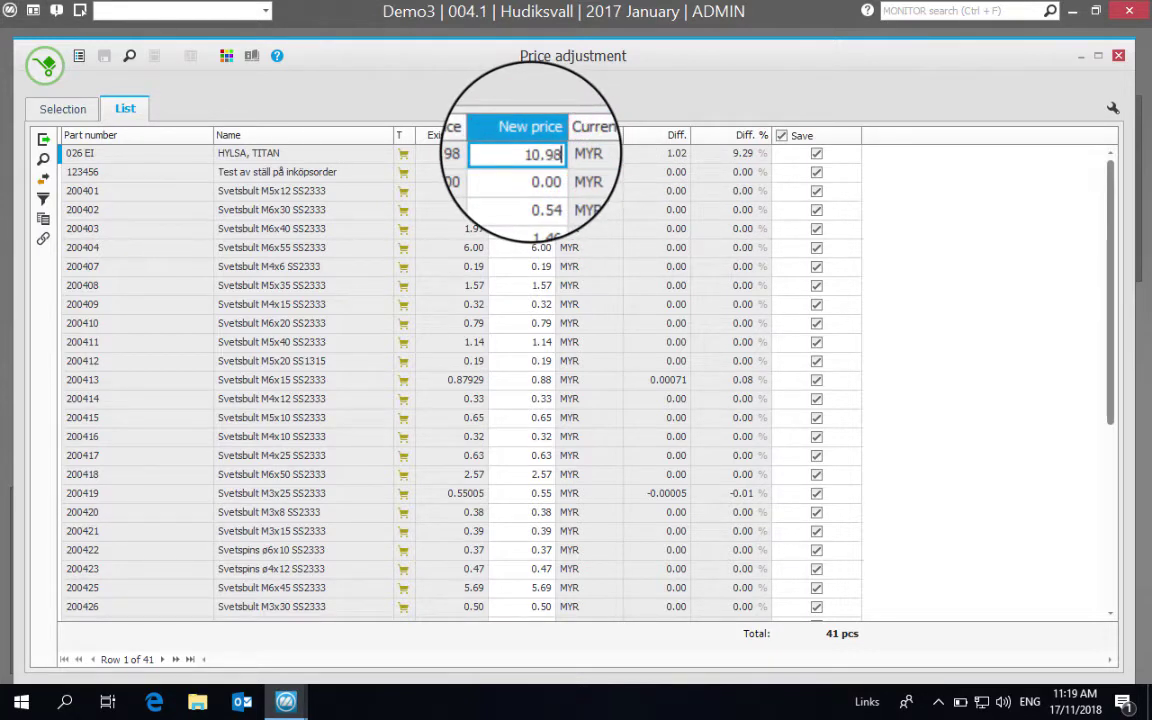
key(Tab)
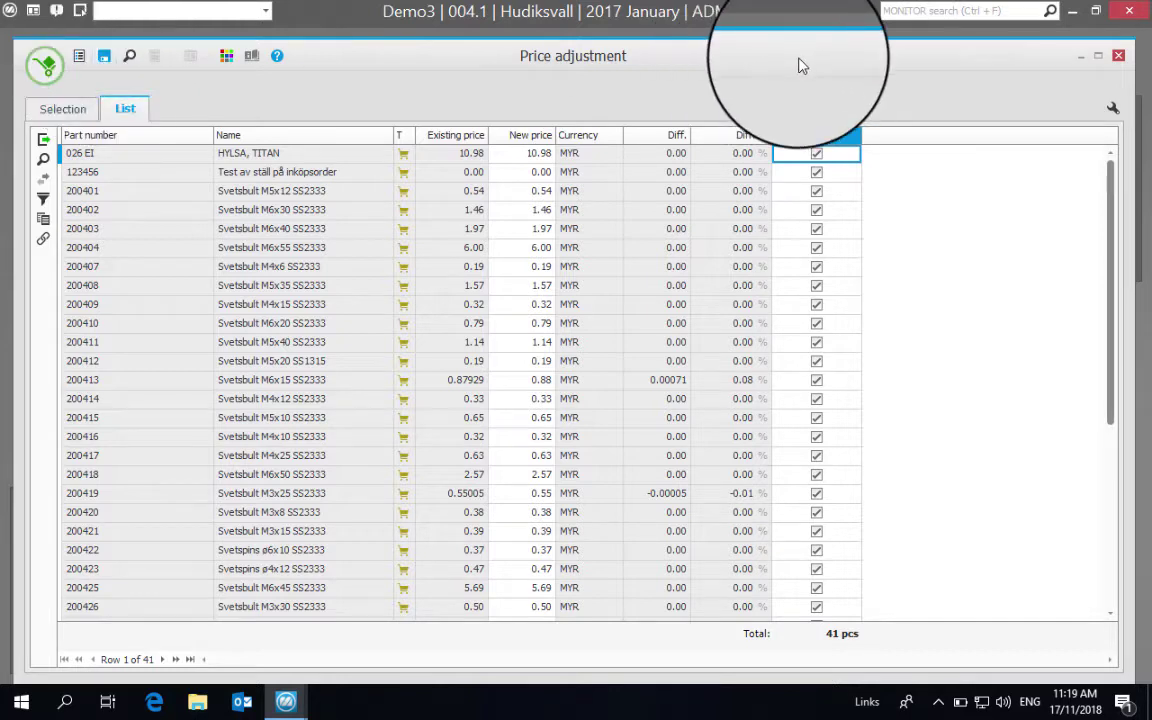
Step: Close the Price adjustment window and choose Do not save
click(1118, 57)
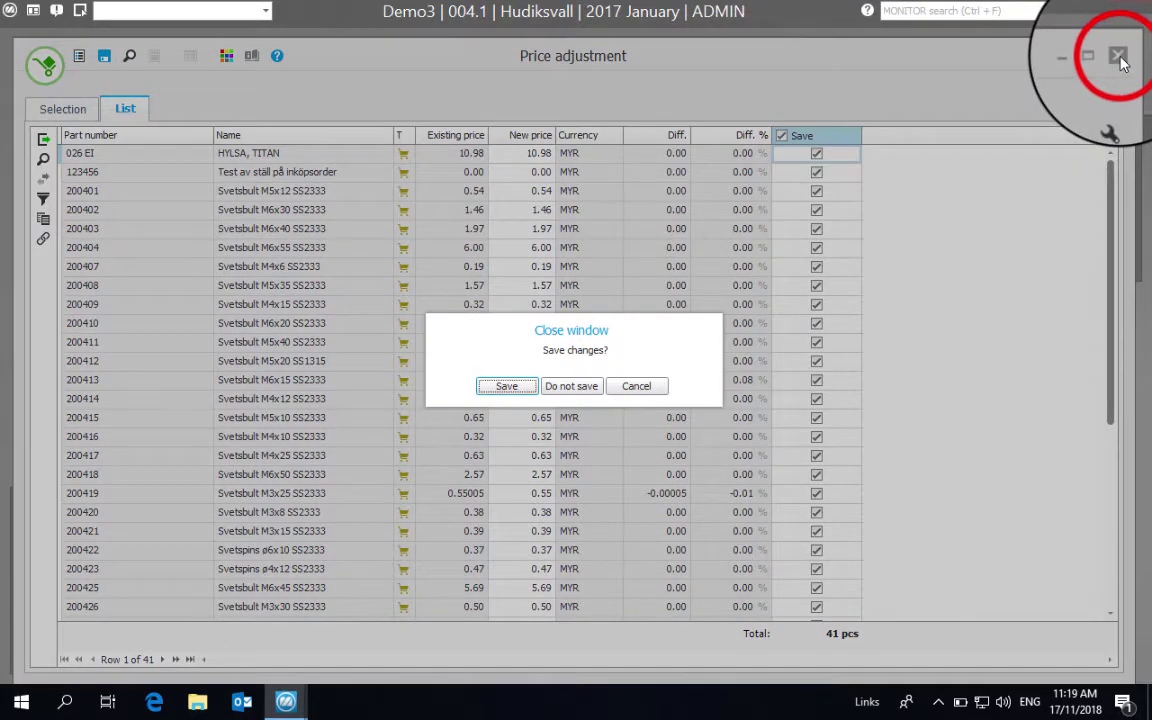
click(568, 388)
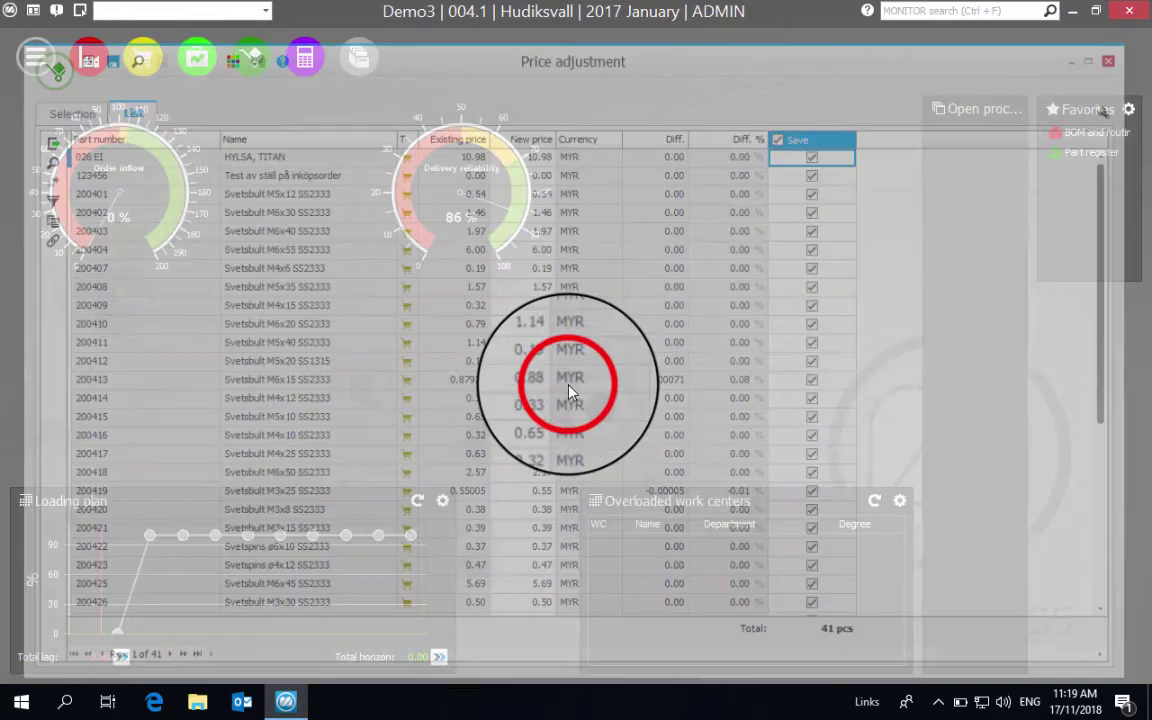